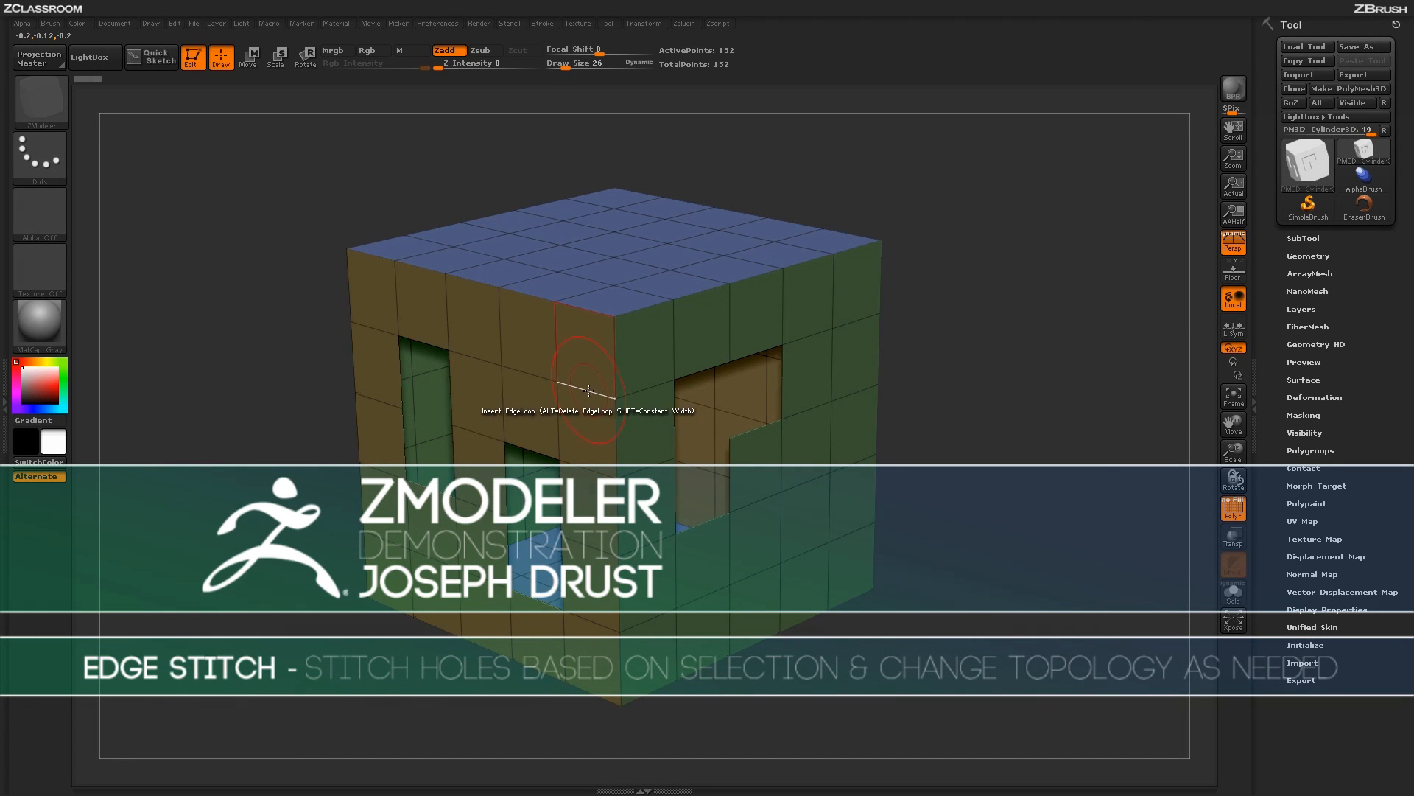
Bring up the ZModeler Edge Actions popup over a cube edge
key("space")
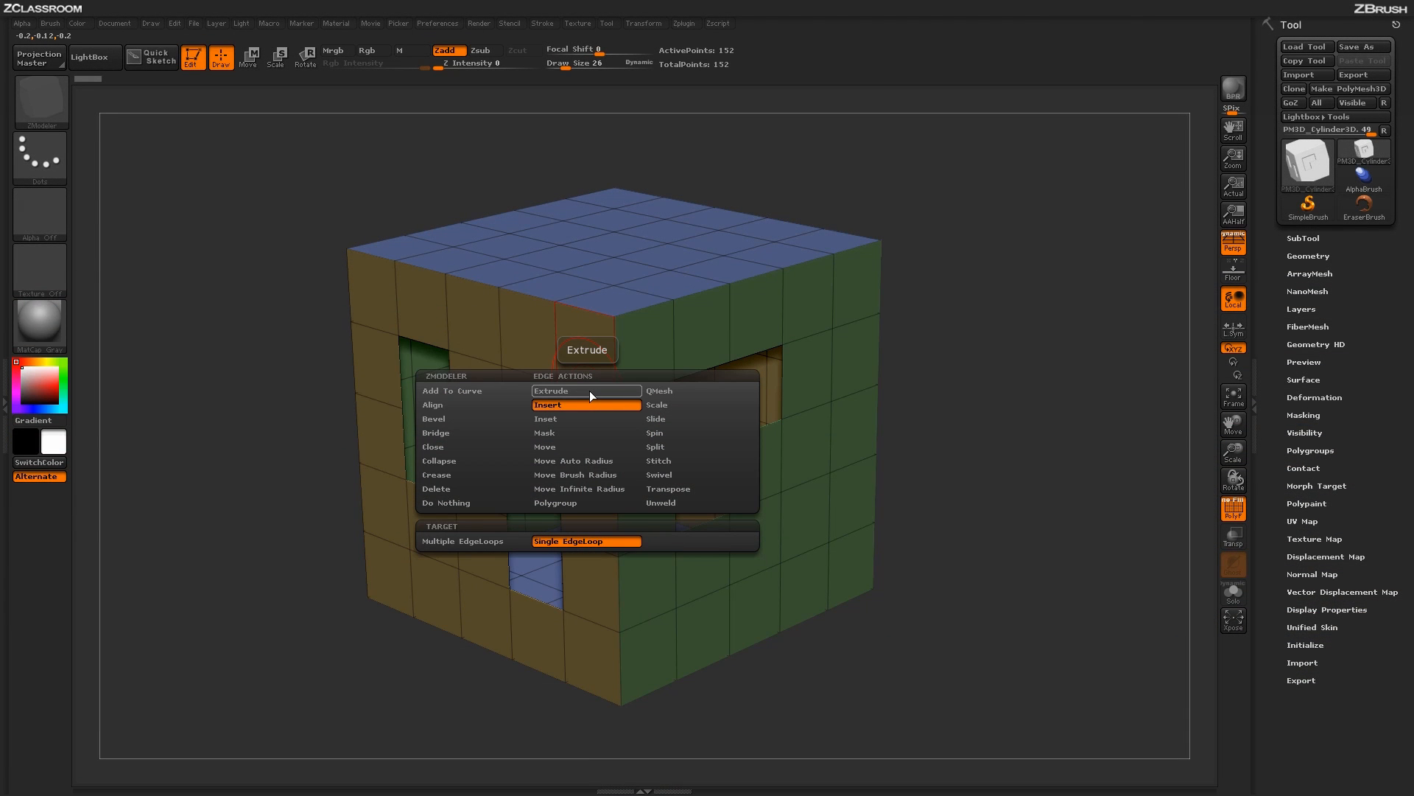
Choose the Stitch edge action with Hole as its target
left_click(662, 460)
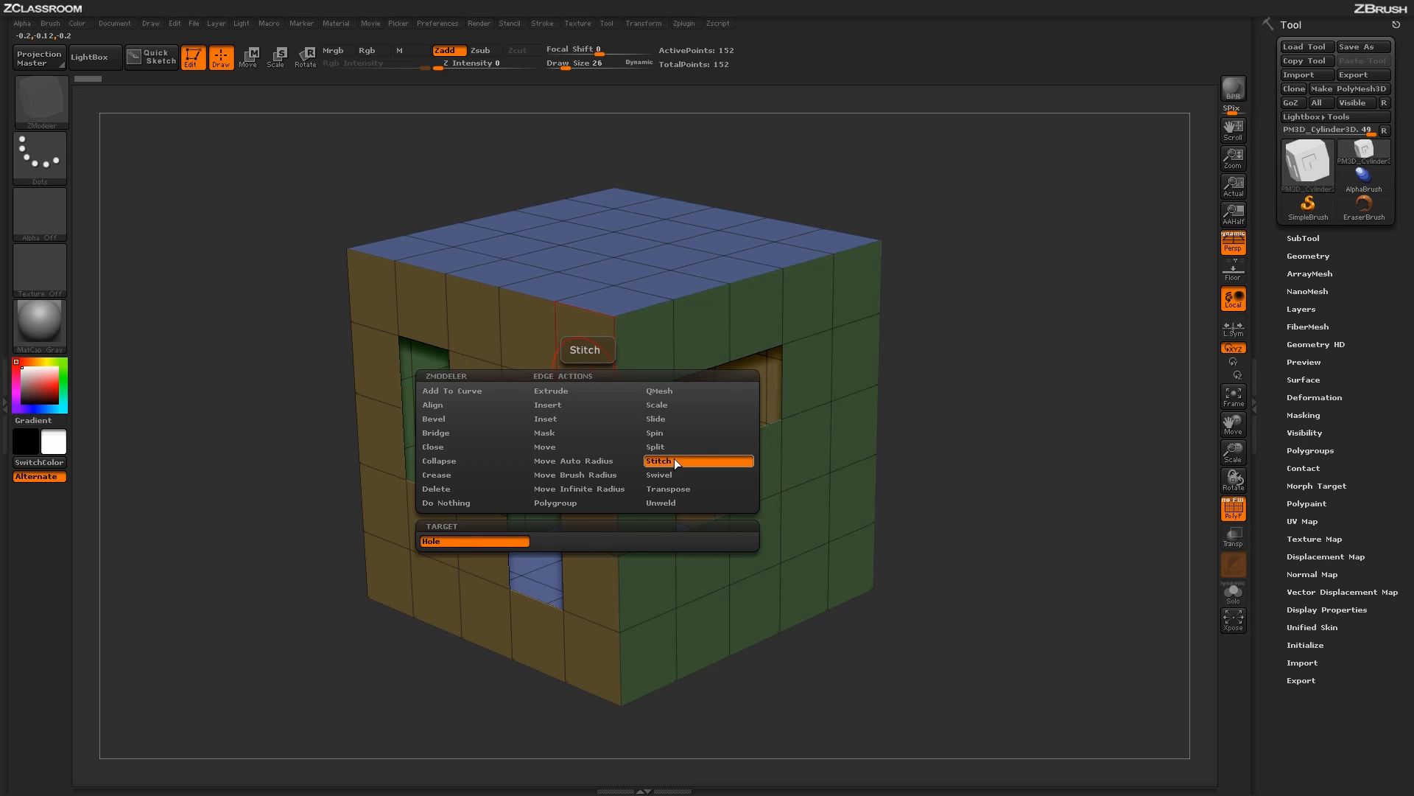
left_click(501, 538)
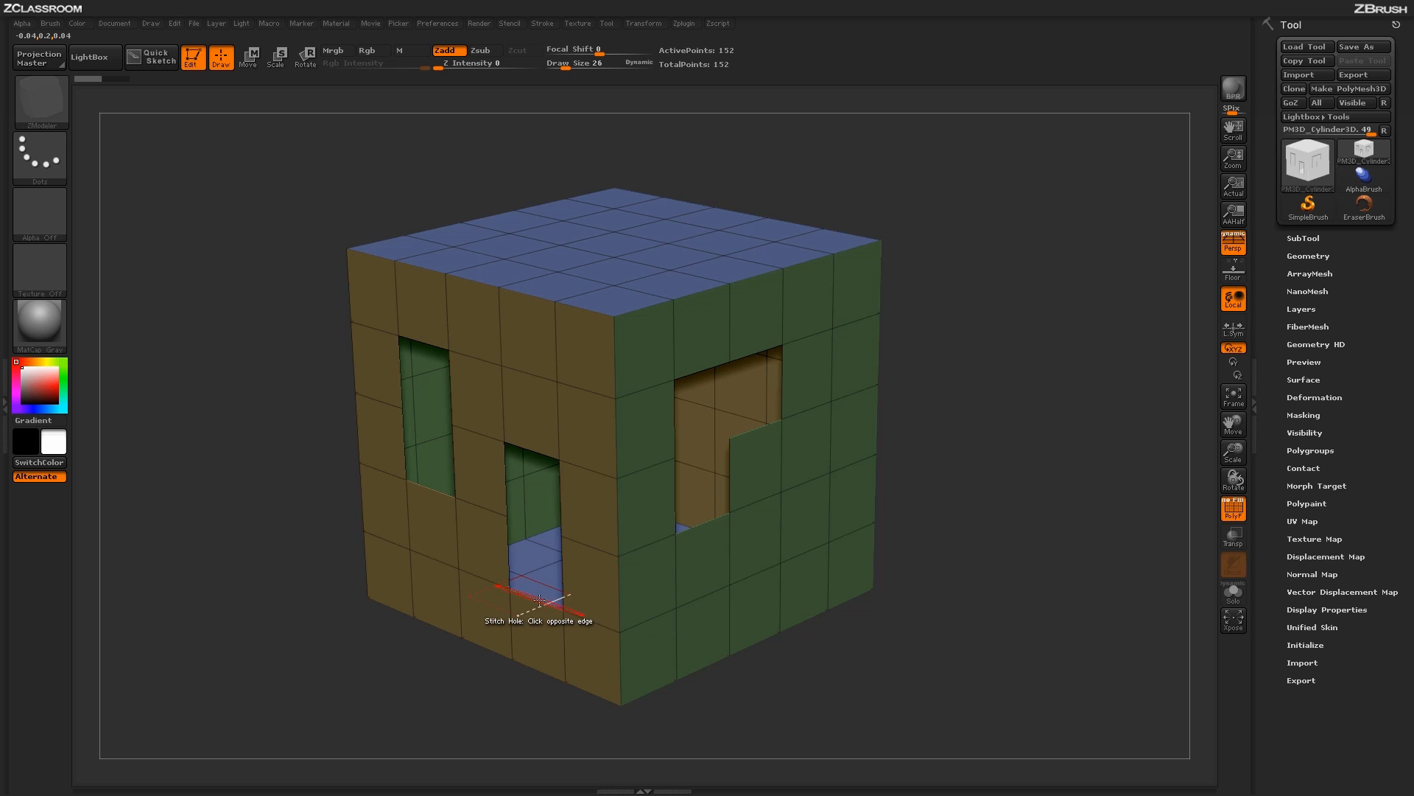
left_click(538, 600)
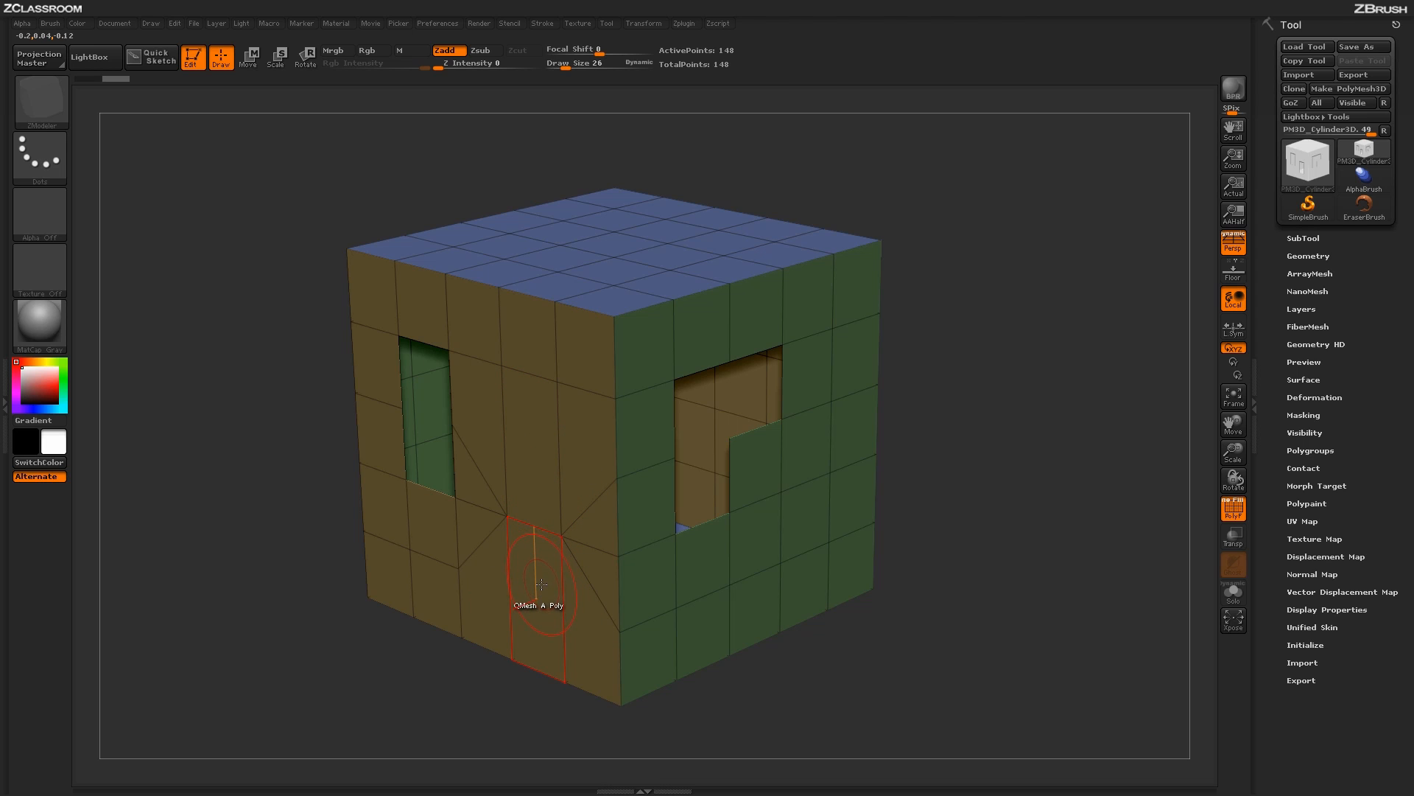
key("ctrl+z")
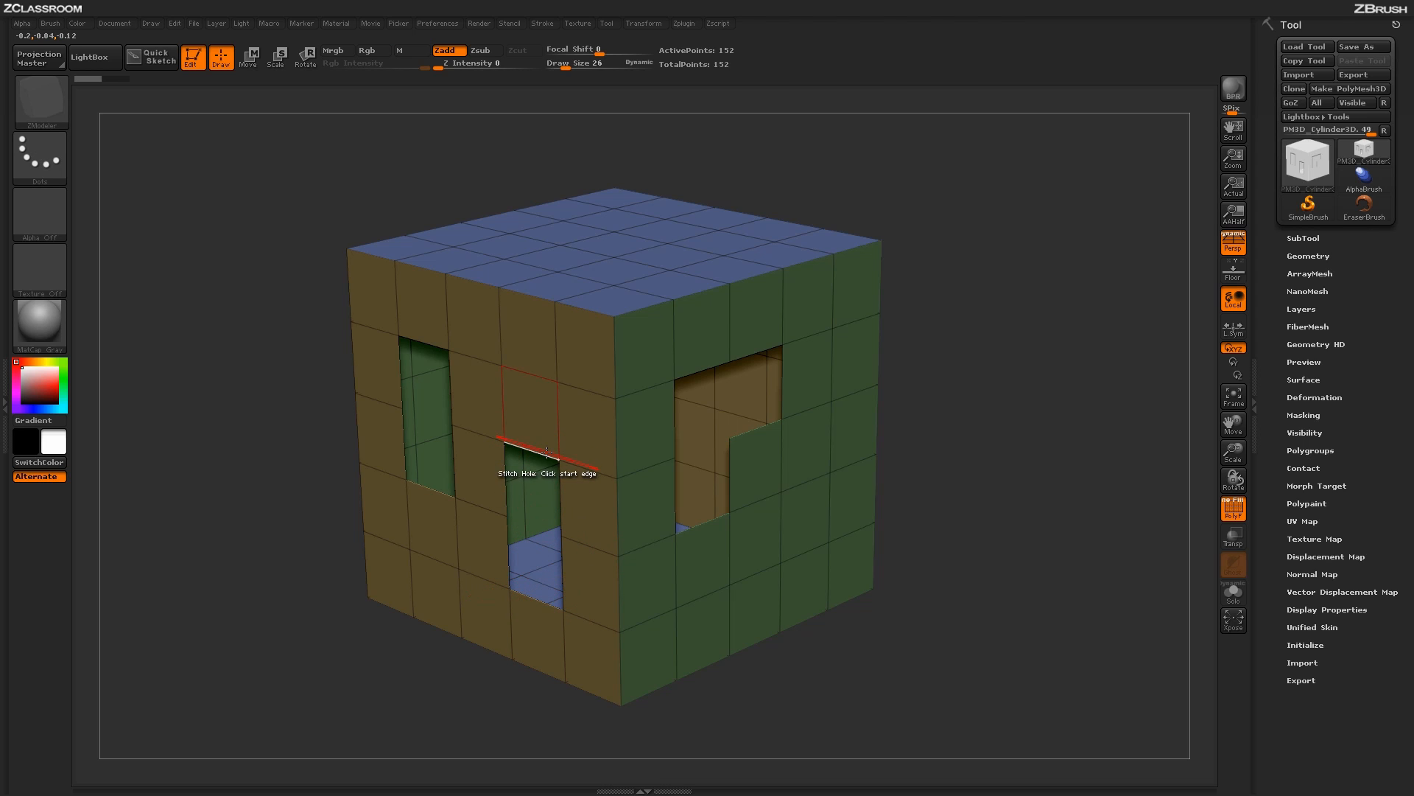
left_click(535, 598)
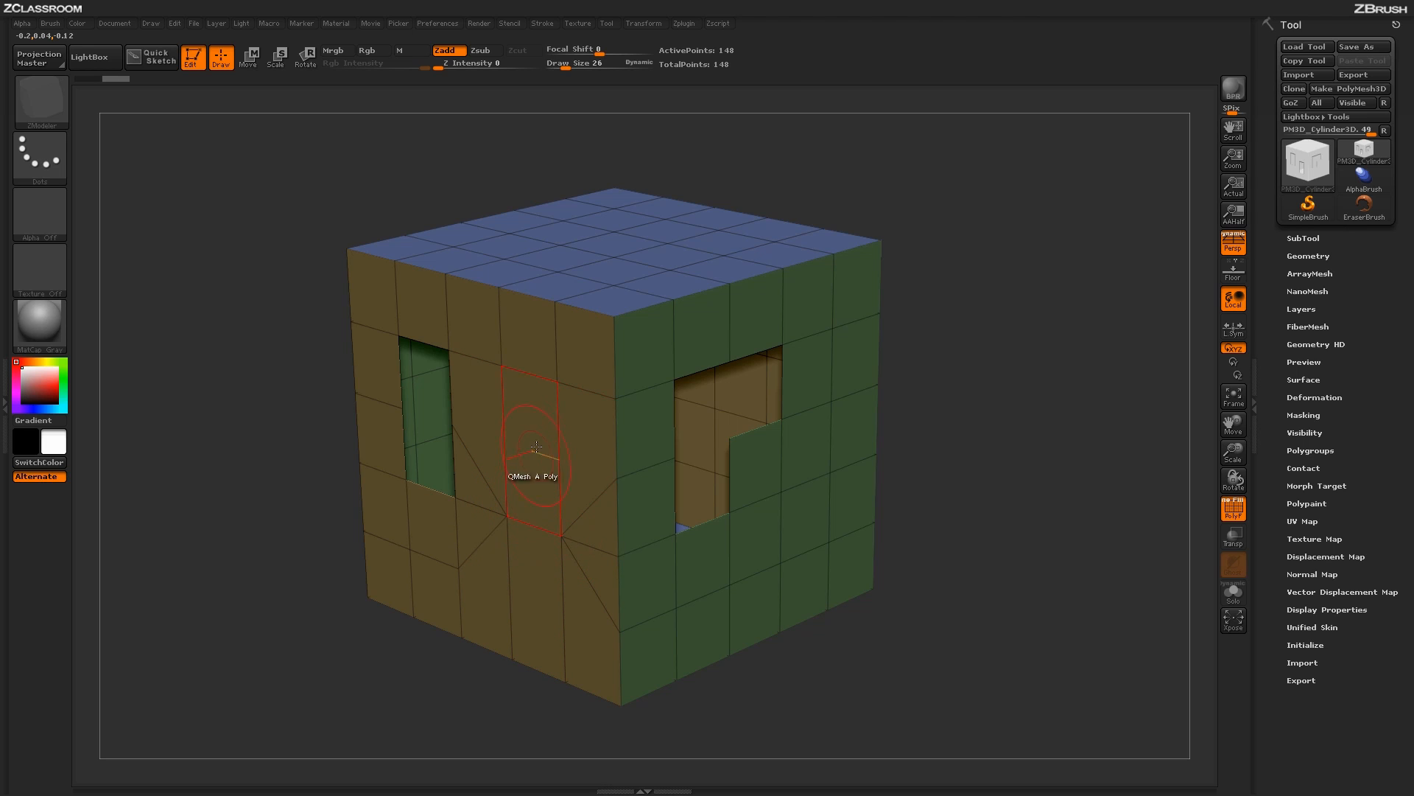
Undo the prior stitch, then stitch closed the yellow face's lower hole and left window hole
key("ctrl+z")
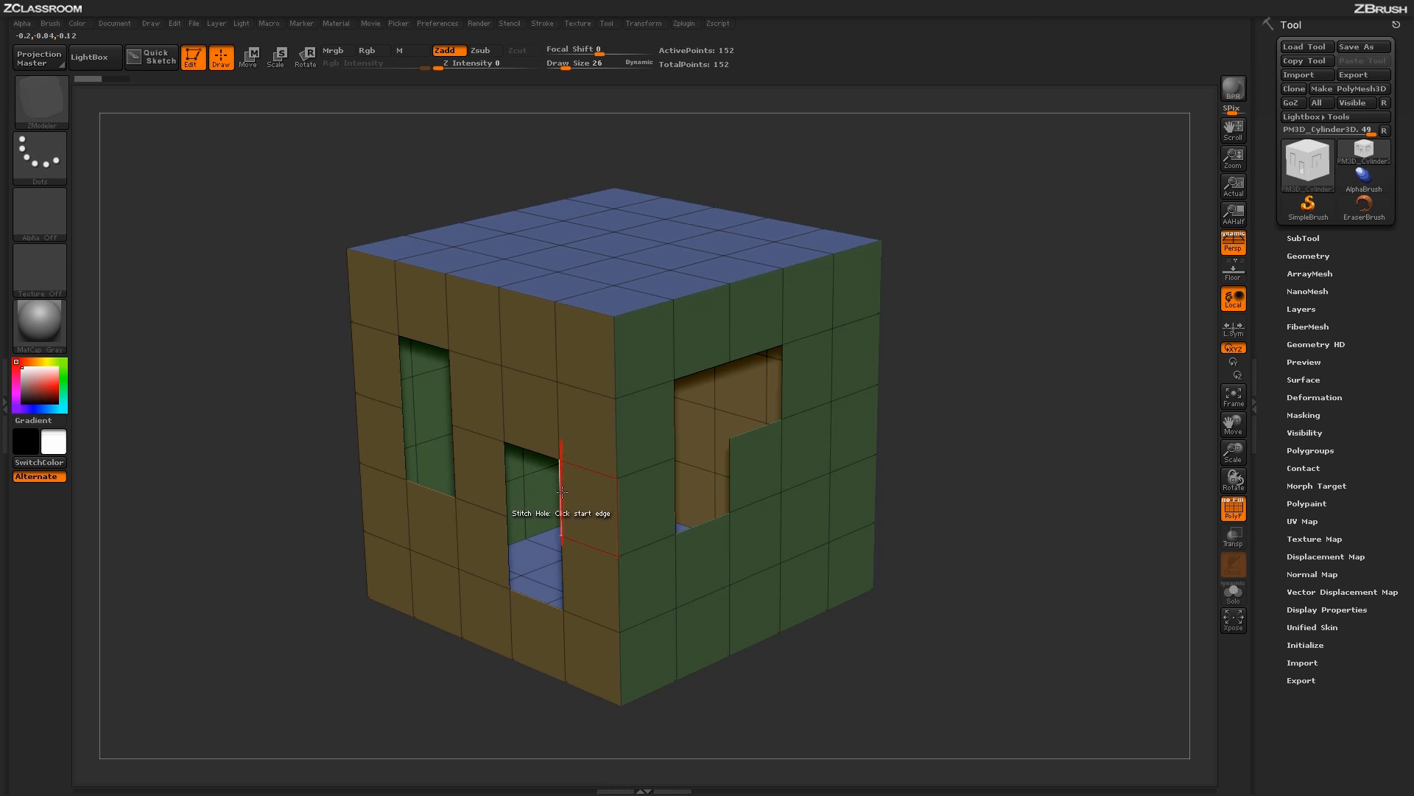
left_click(524, 484)
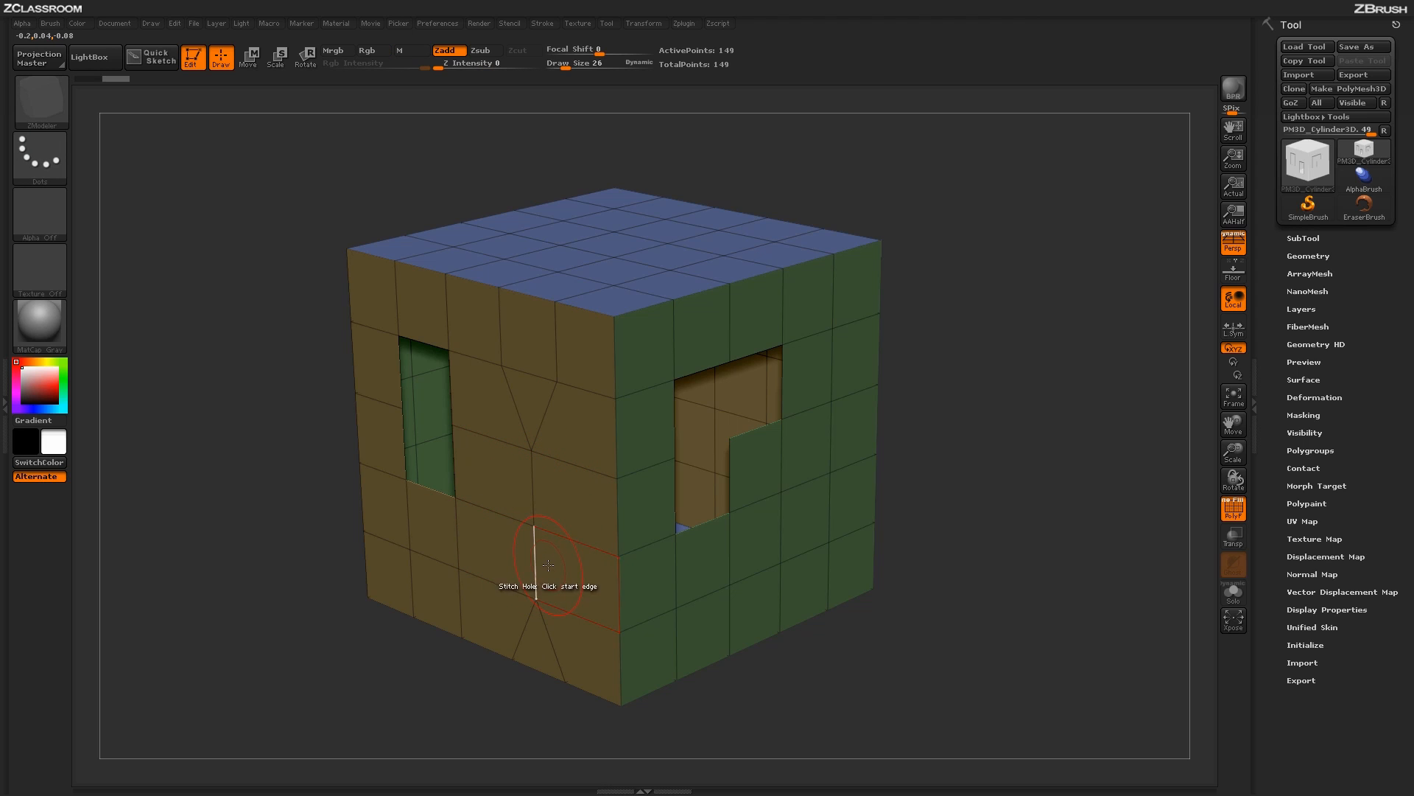
left_click(426, 342)
left_click(435, 492)
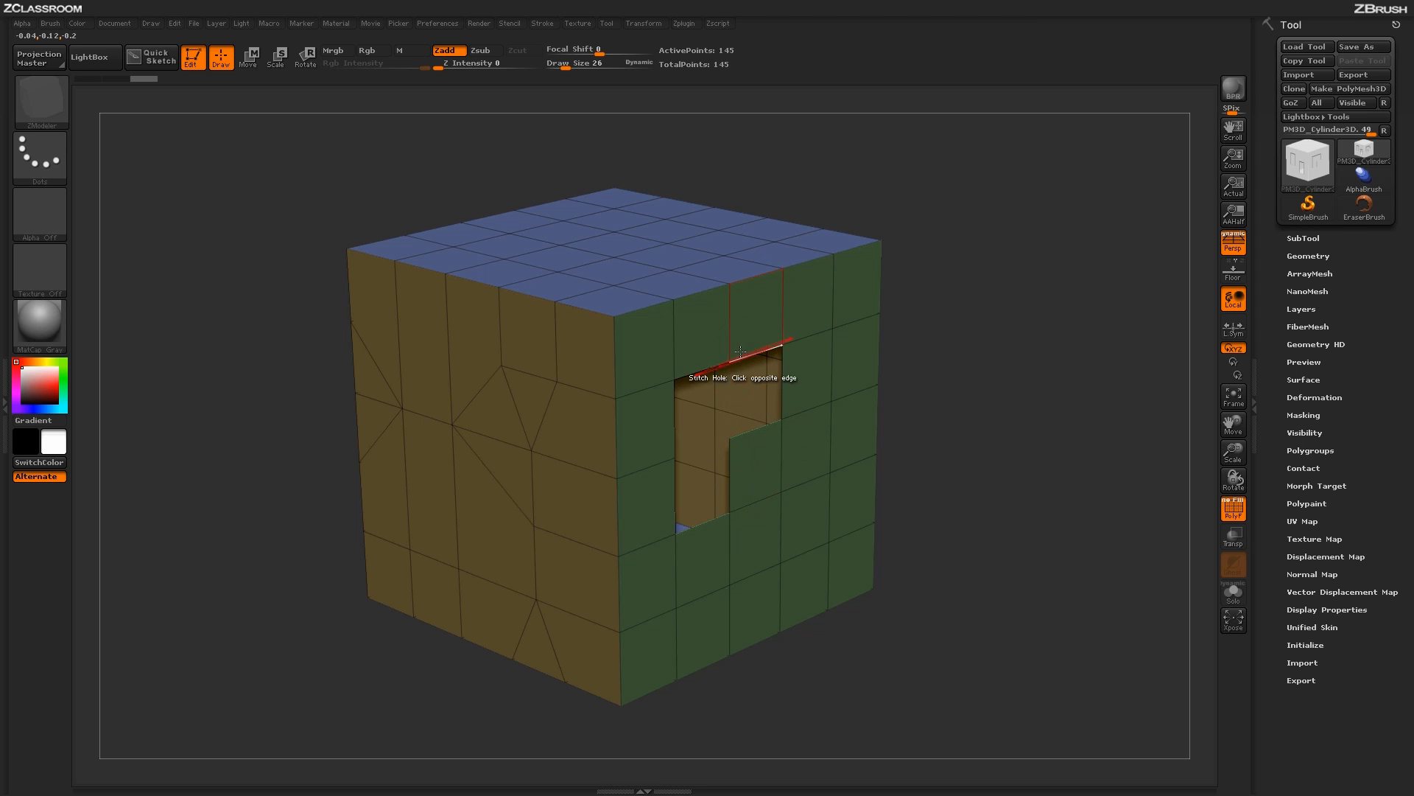
Stitch the green face's doorway hole closed with fan-shaped polygons
left_click(712, 378)
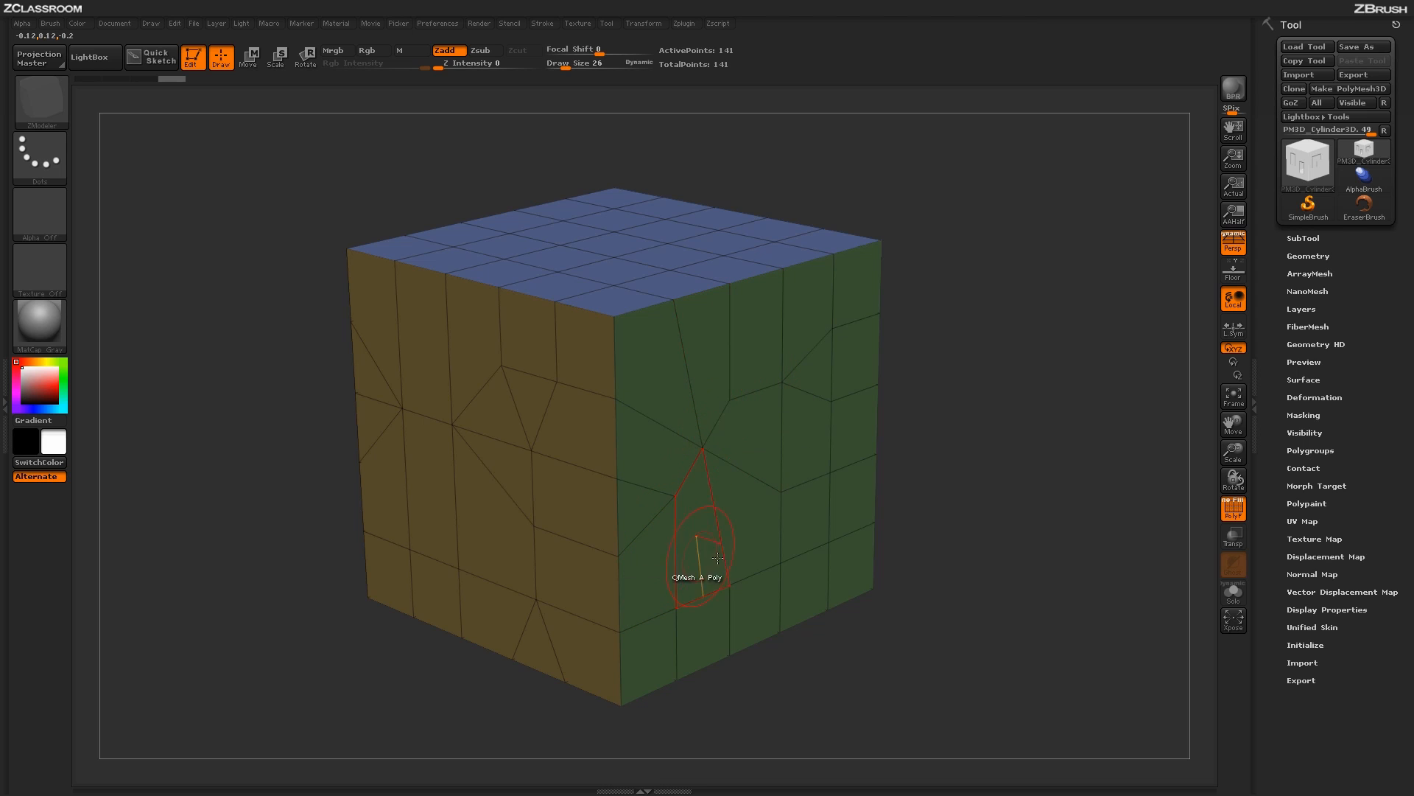